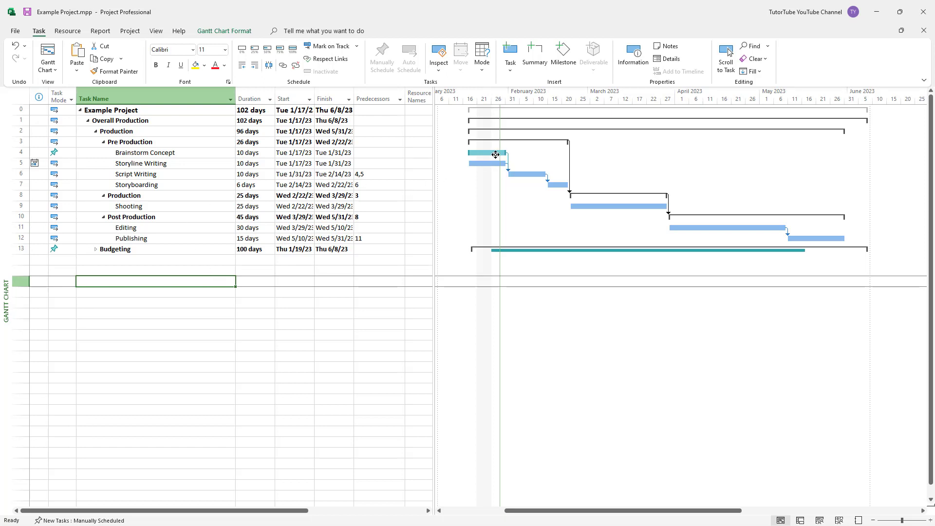
- Select the Script Writing task and show its Task Form details in a split view below the Gantt chart
click(516, 174)
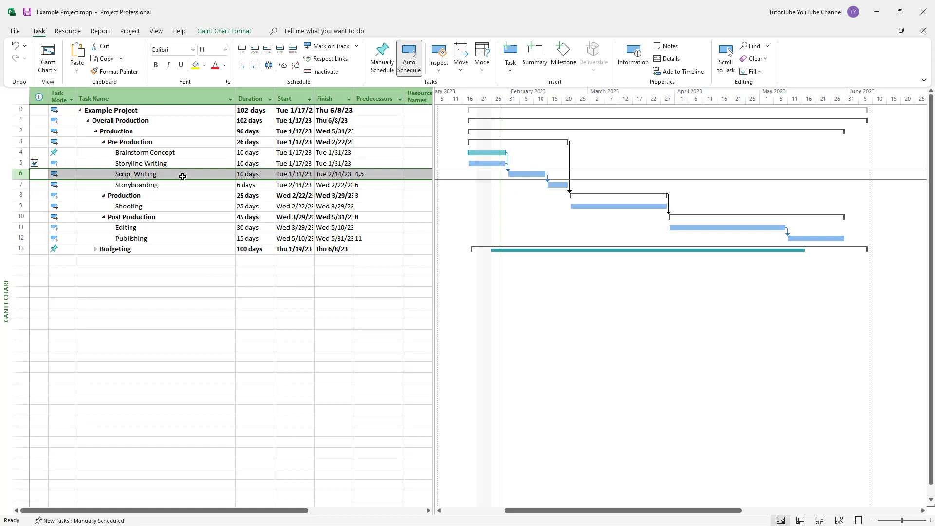
click(180, 161)
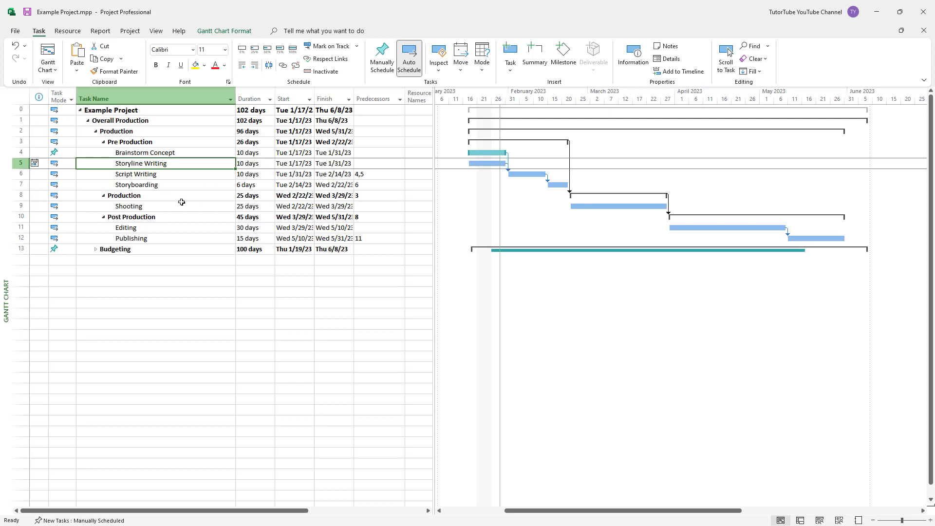
click(175, 174)
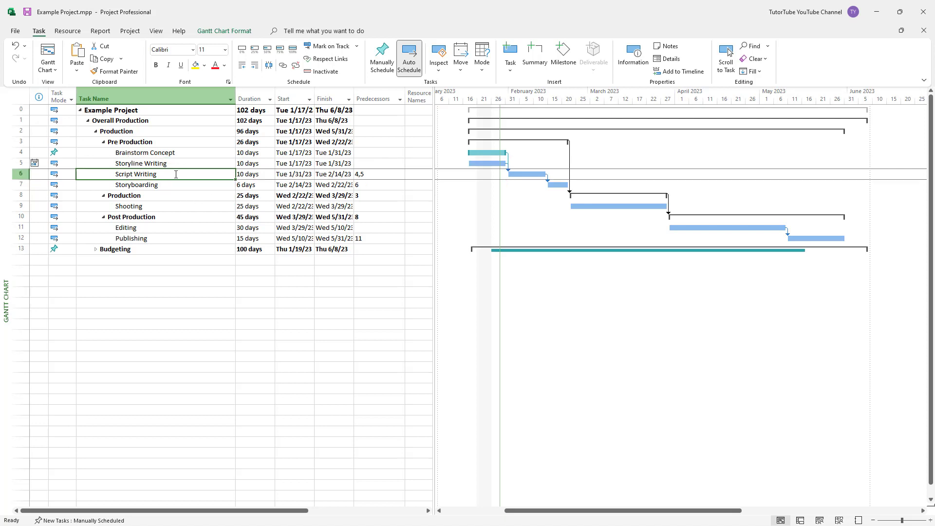
click(197, 191)
click(201, 176)
click(160, 32)
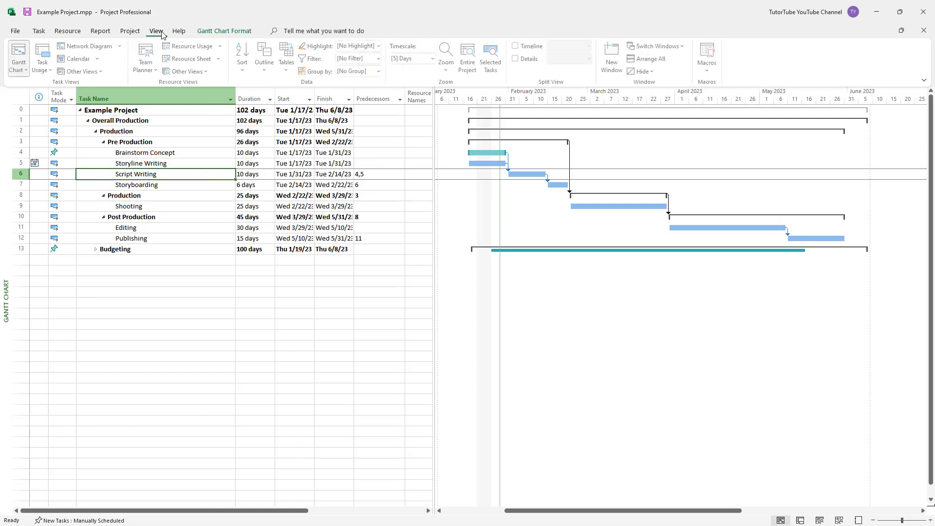
click(517, 59)
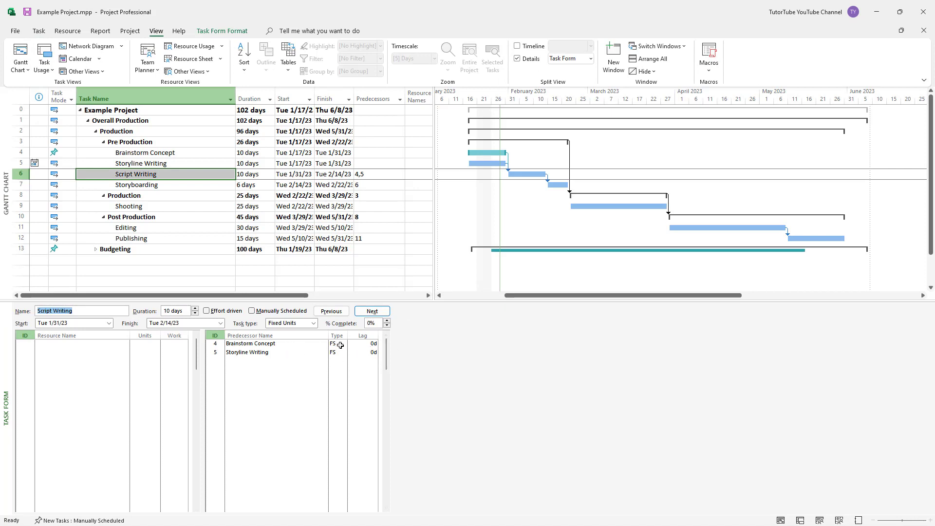
- Give Script Writing a lag of 2 days after Brainstorm Concept and 1 day after Storyline Writing
click(294, 344)
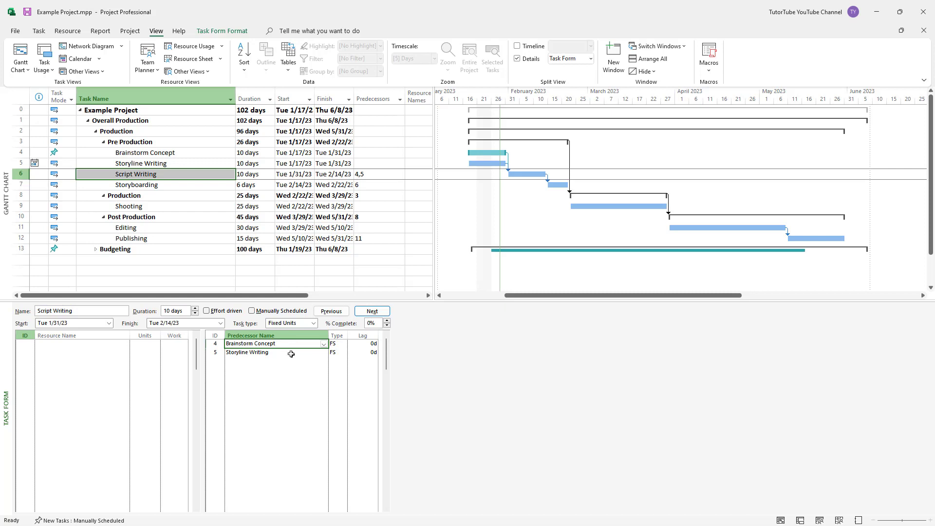
click(292, 353)
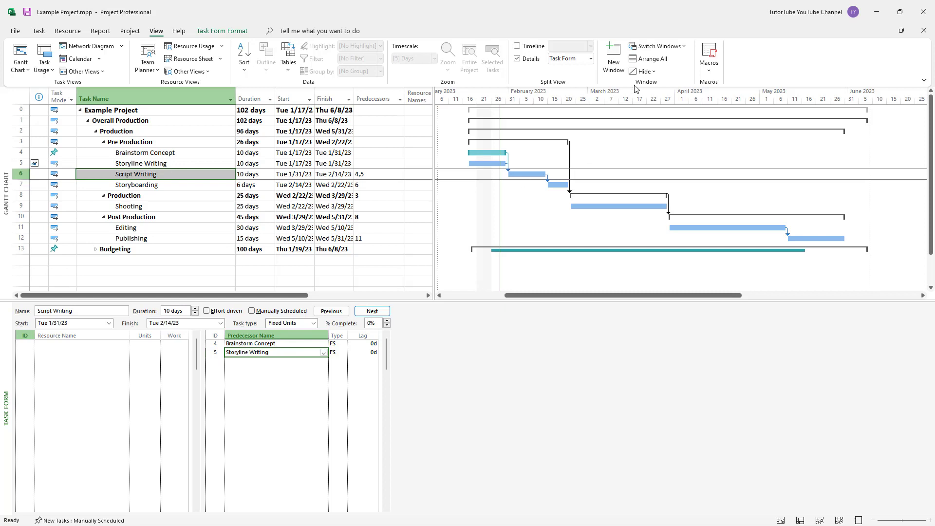
click(372, 344)
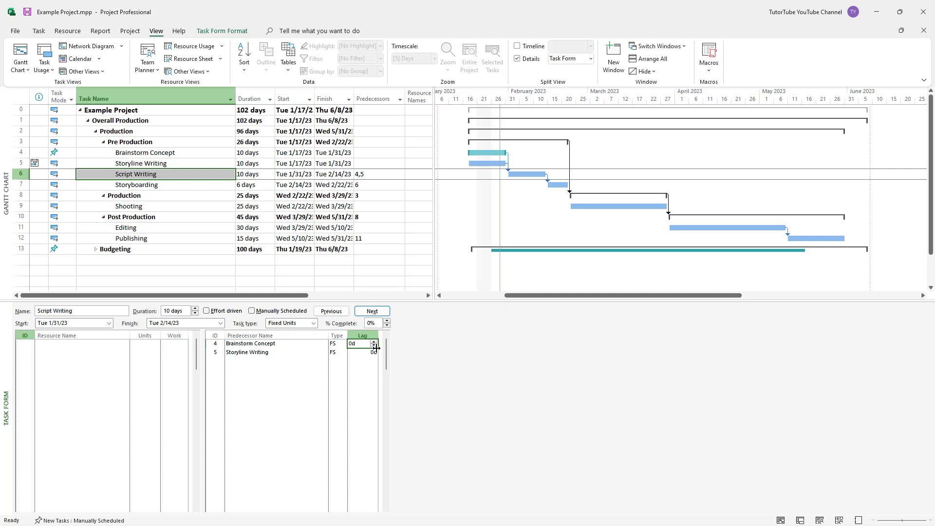
text(2)
key(Return)
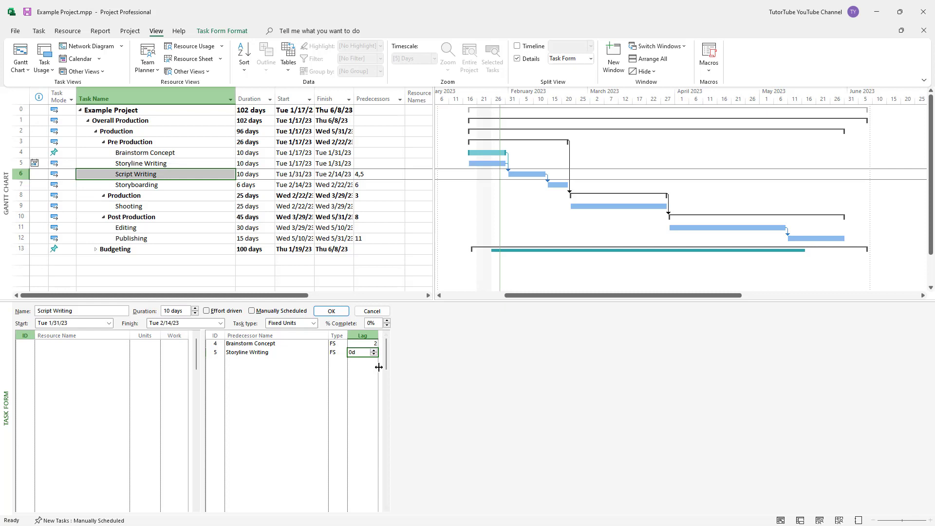
text(1)
click(565, 243)
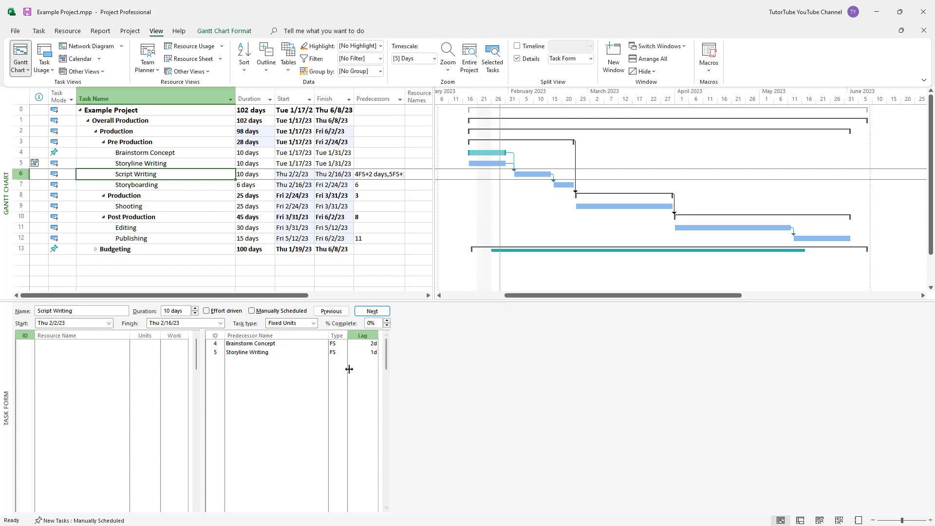
- Set Script Writing's lag after its Brainstorm Concept predecessor to 7 days
click(400, 369)
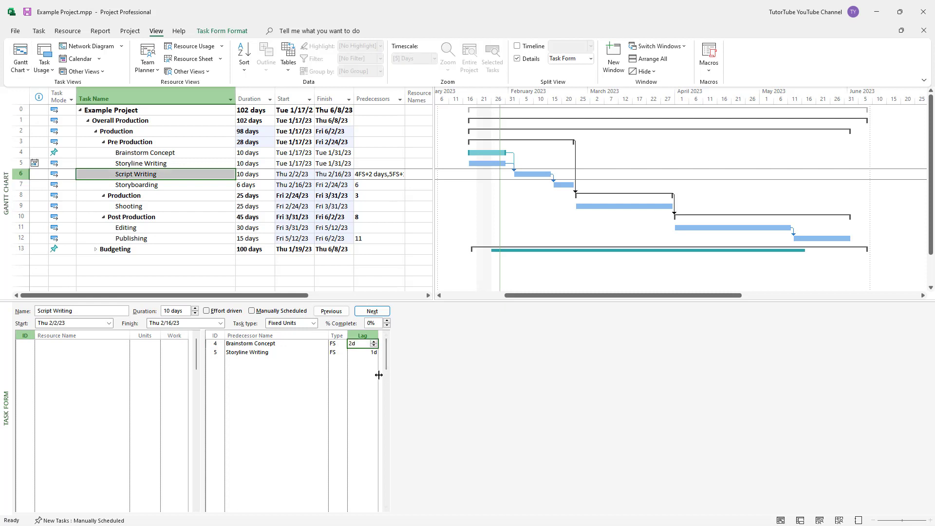
text(7d)
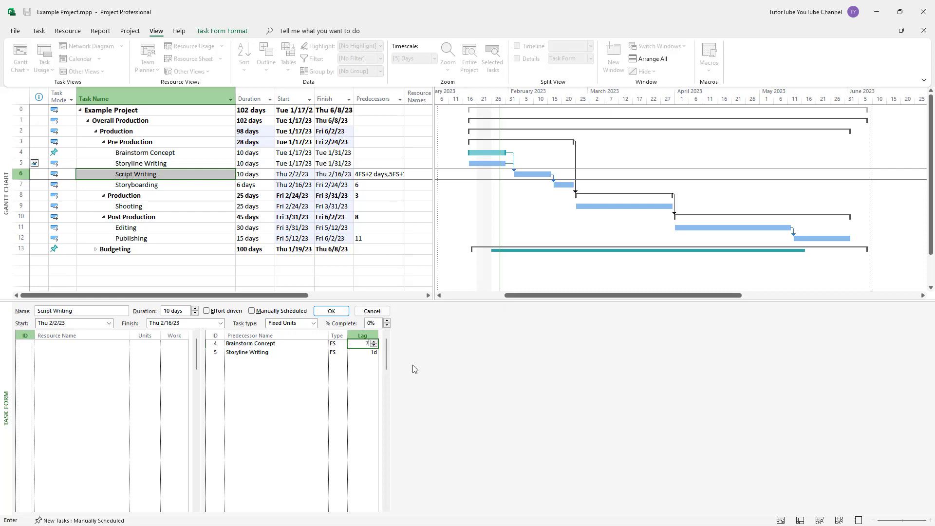
click(564, 190)
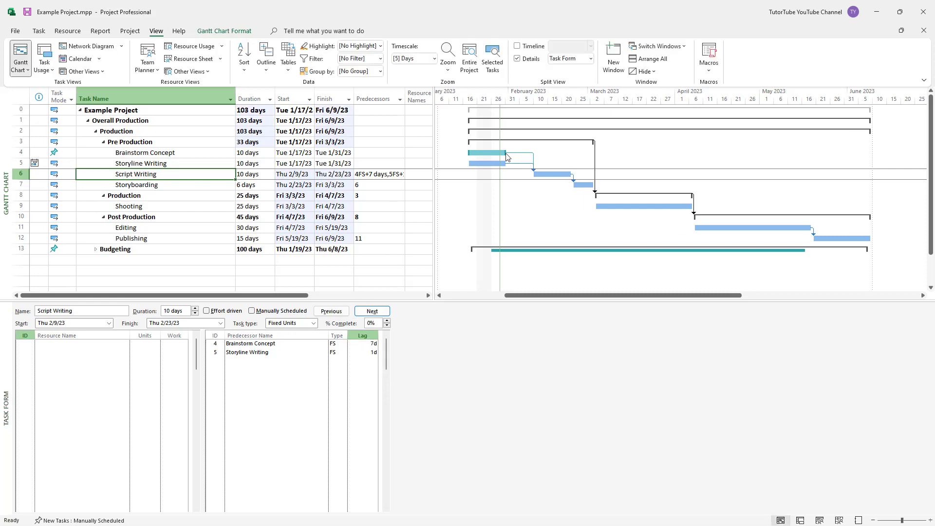
click(373, 353)
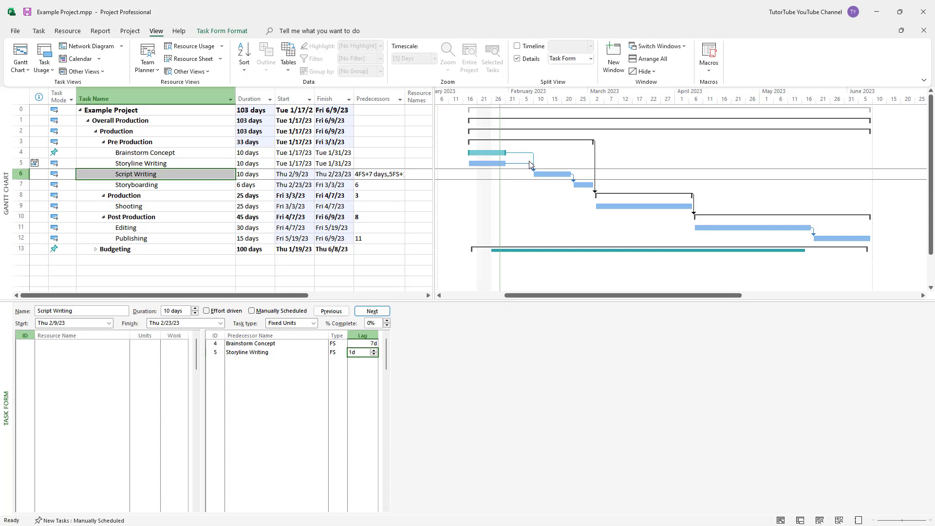
click(550, 173)
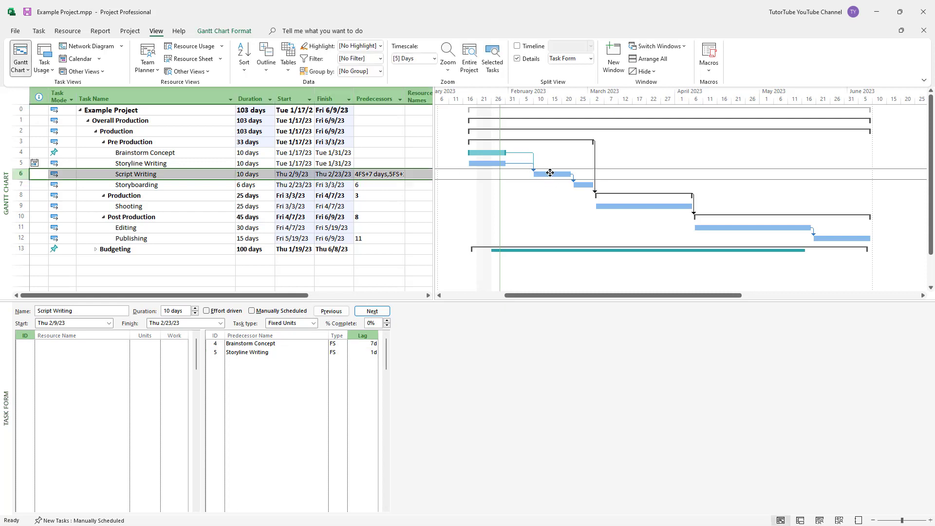
- Set Storyboarding's lag after its Script Writing predecessor to 6 days
click(581, 184)
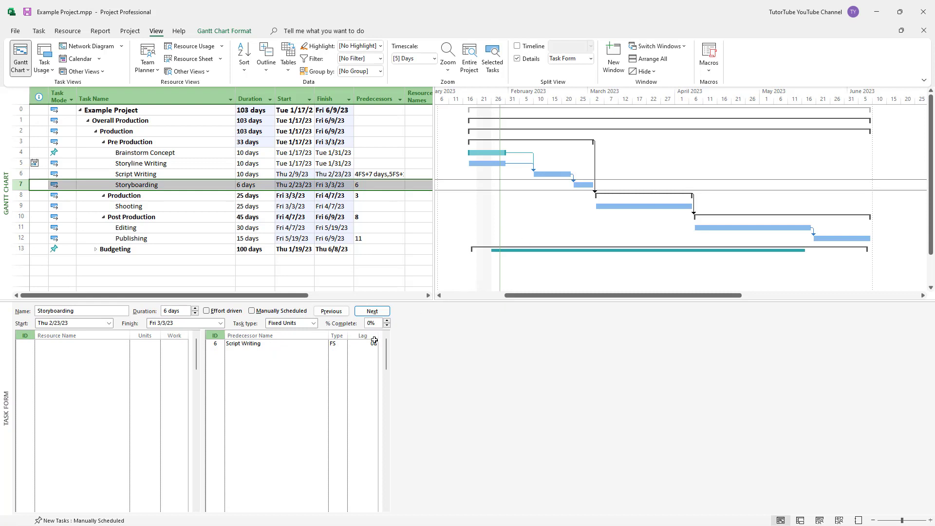
click(180, 174)
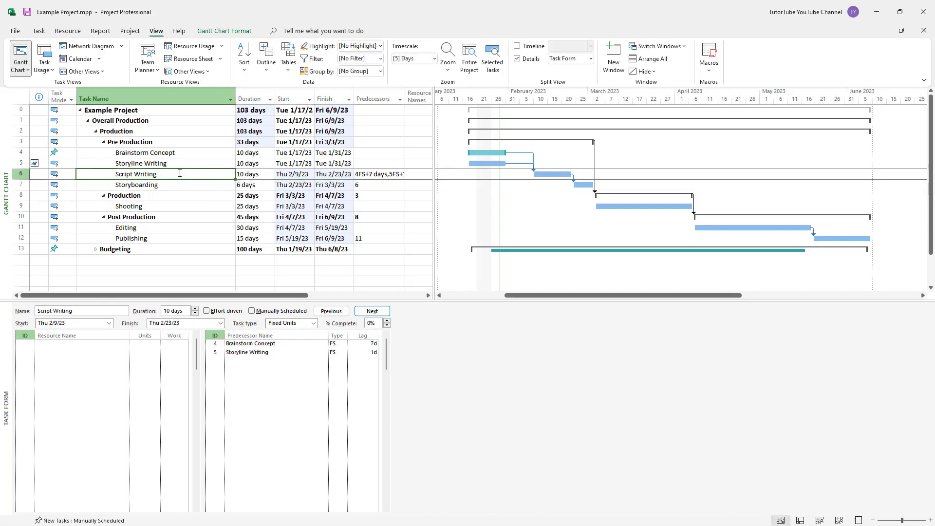
click(186, 183)
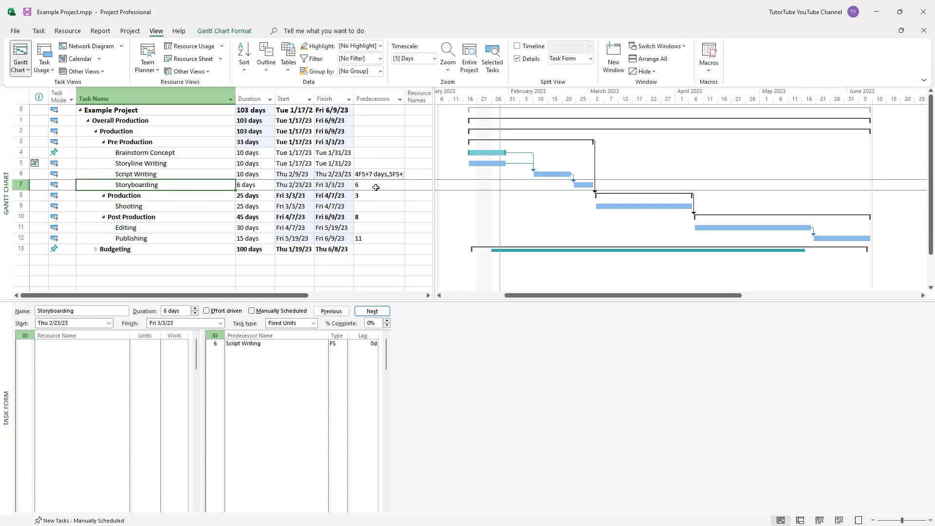
click(365, 343)
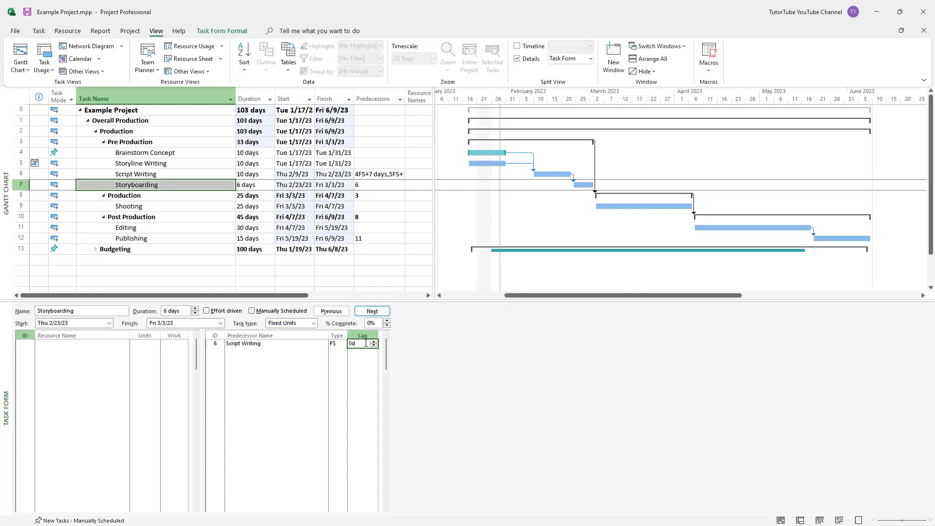
click(365, 386)
click(365, 345)
key(BackSpace)
key(BackSpace)
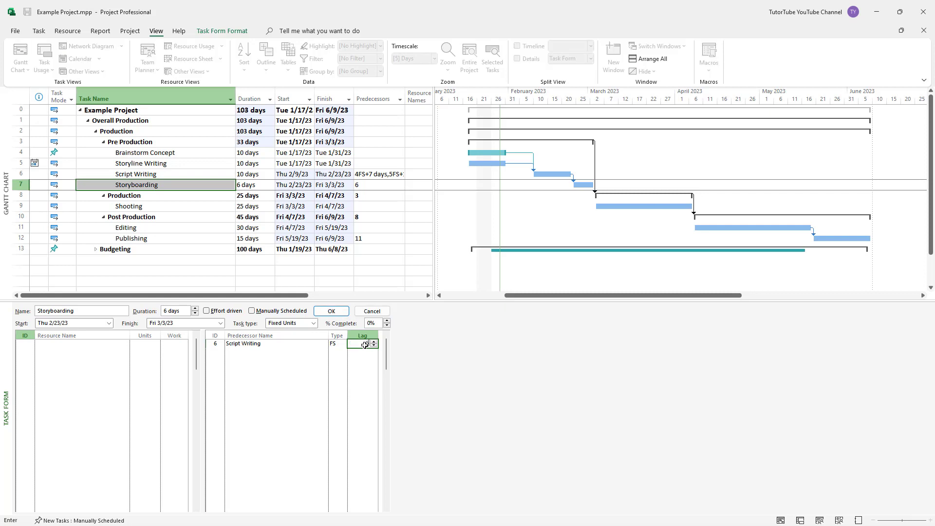
text(6)
key(Return)
click(671, 184)
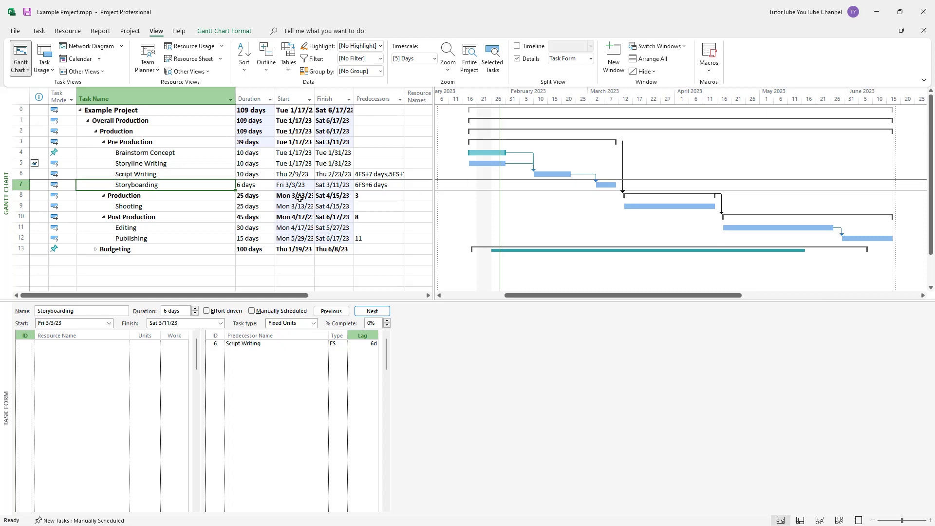
- Clear all predecessors of the Script Writing task
scroll(227, 202, down, 1)
scroll(228, 202, up, 1)
click(194, 152)
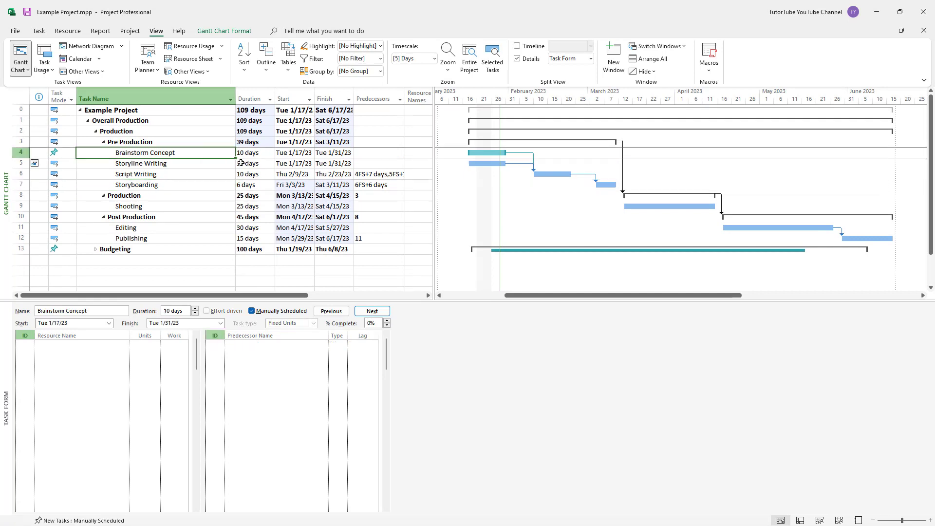
click(258, 163)
click(186, 153)
click(186, 163)
click(374, 174)
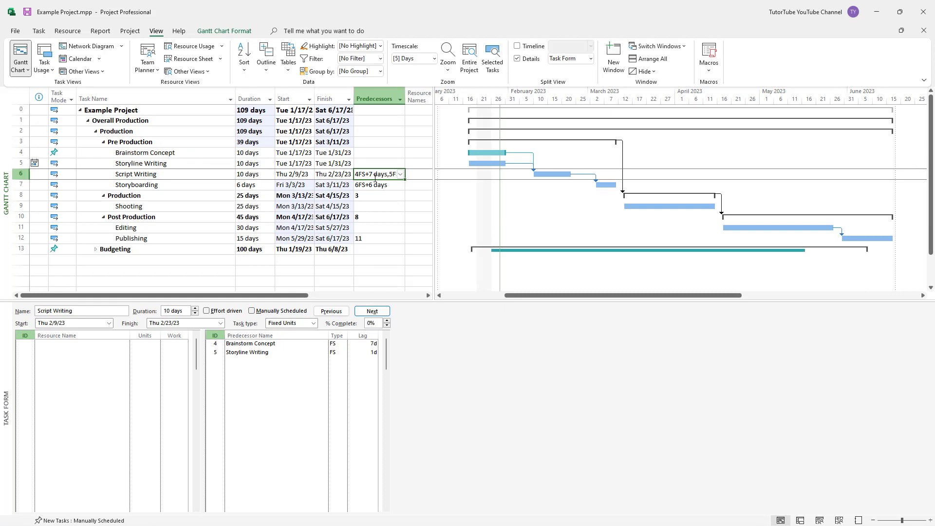
key(Delete)
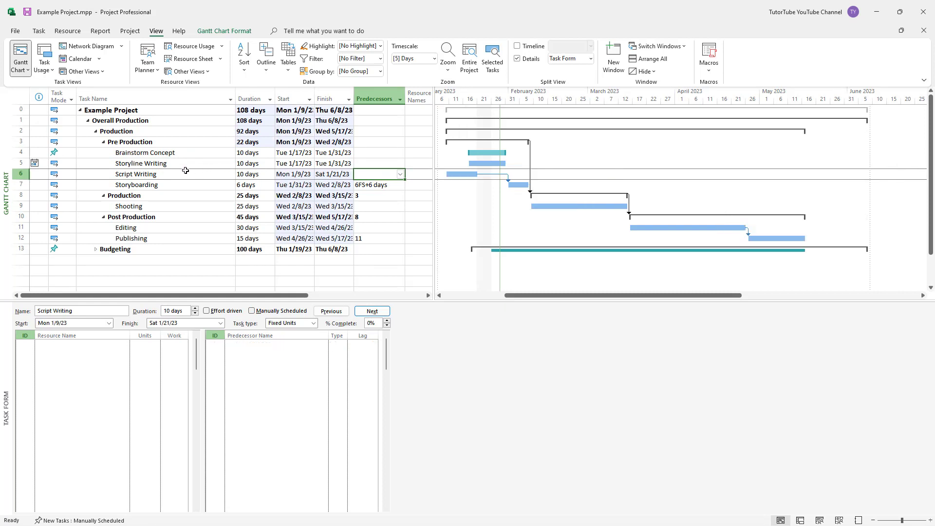
- Make Storyline Writing the only predecessor of Script Writing
drag(185, 164, 184, 174)
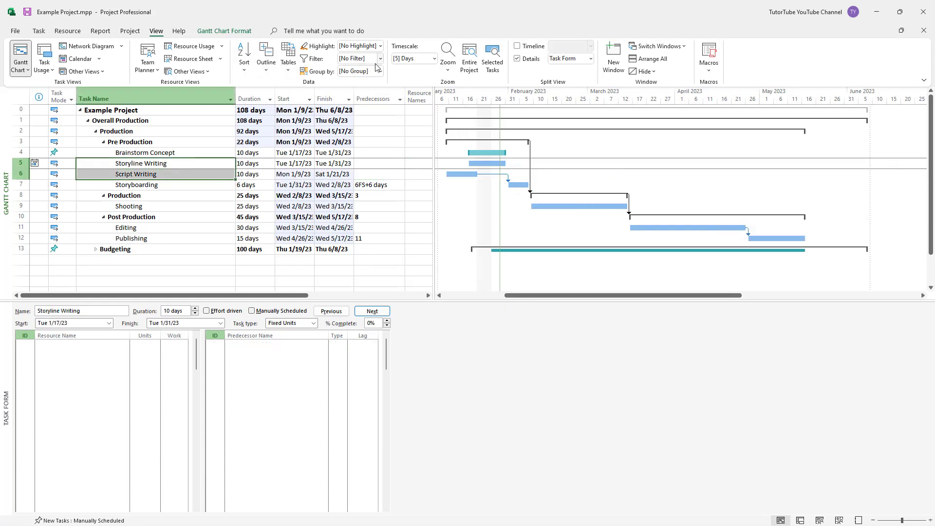
click(163, 176)
click(402, 176)
click(401, 175)
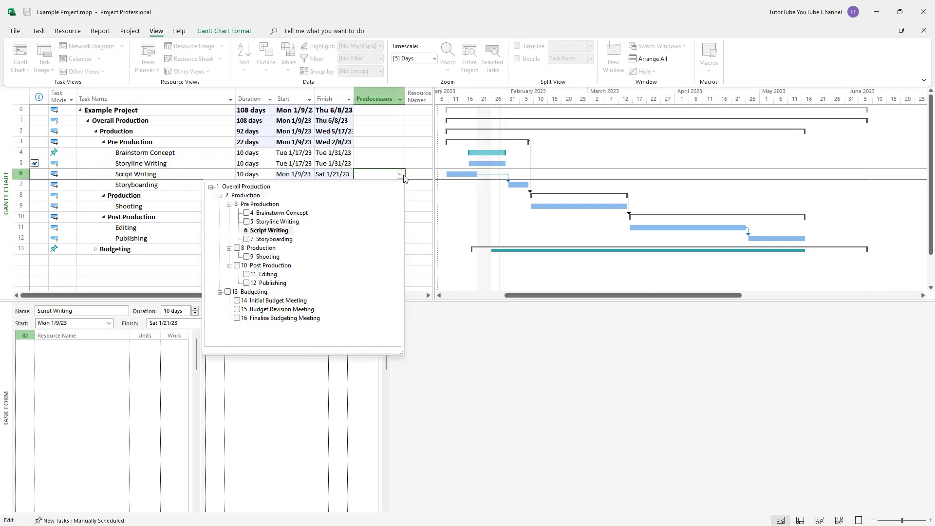
click(247, 222)
click(634, 190)
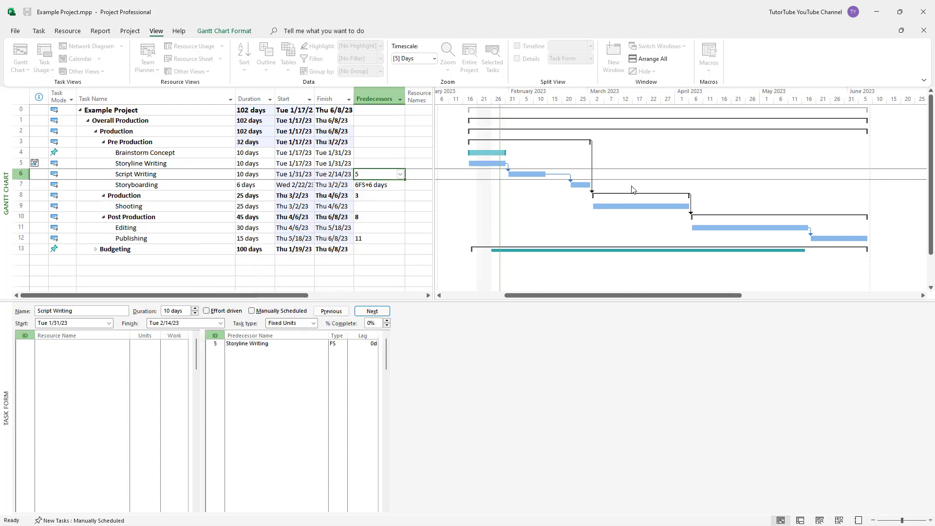
- Make Brainstorm Concept the predecessor of the Storyline Writing task
click(374, 163)
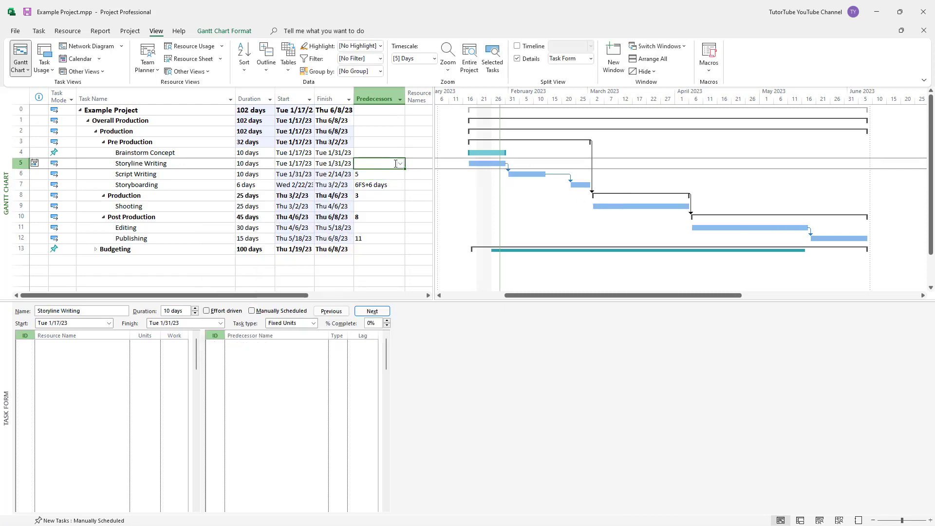
click(401, 163)
click(246, 202)
click(633, 175)
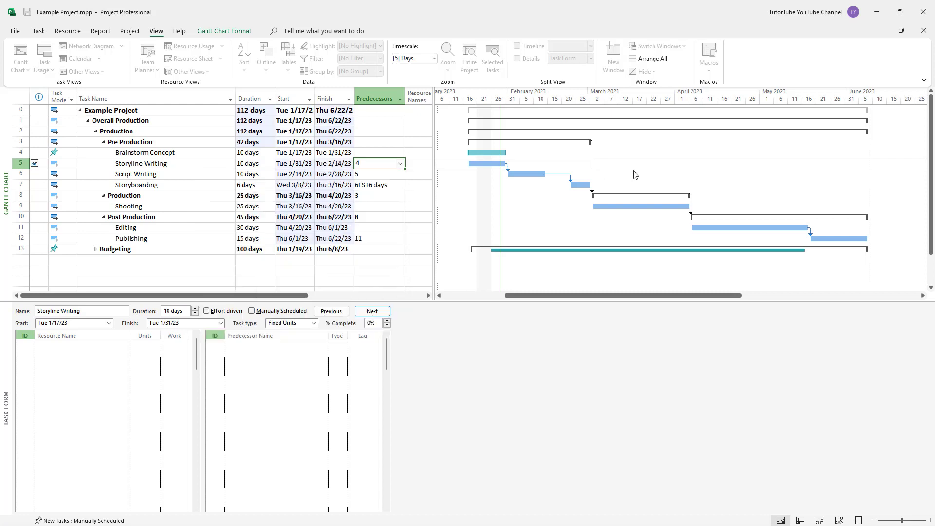
- Give Storyline Writing a lead of 8 days on Brainstorm Concept by entering a lag of -8 days
click(143, 153)
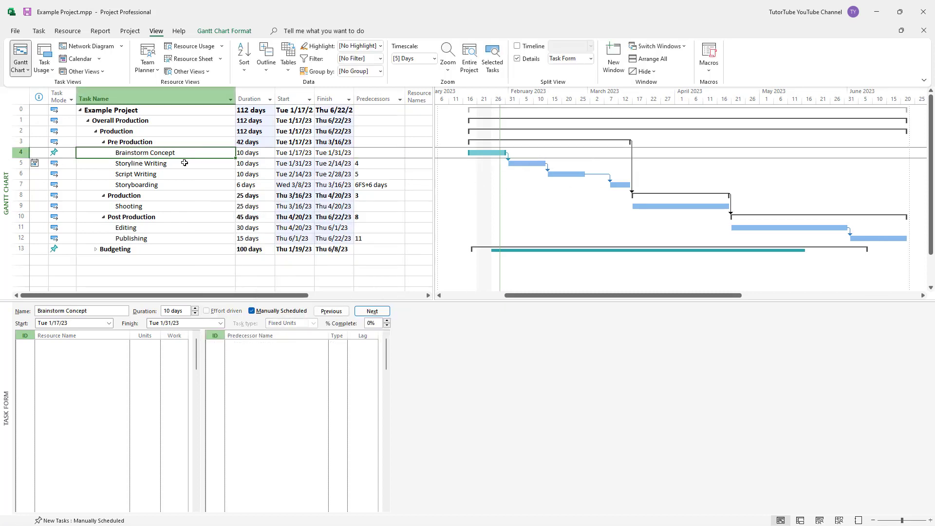
click(139, 164)
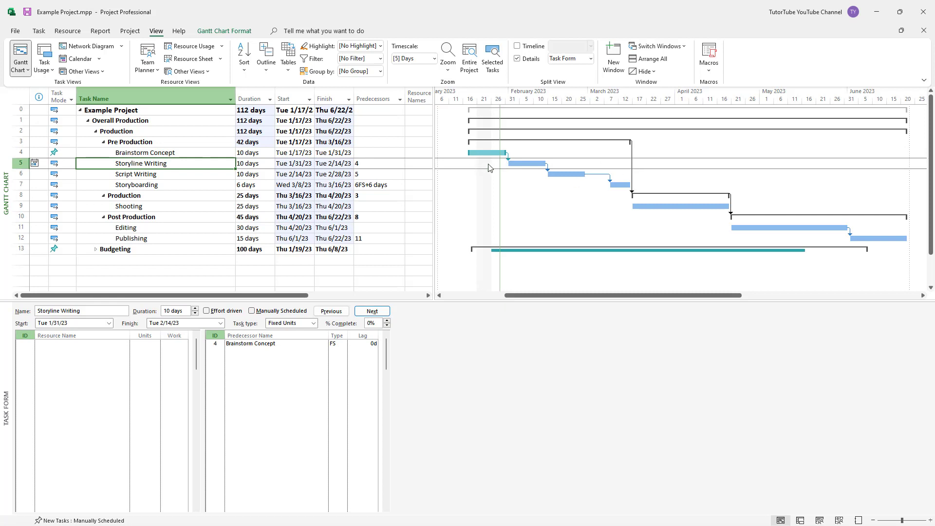
click(177, 152)
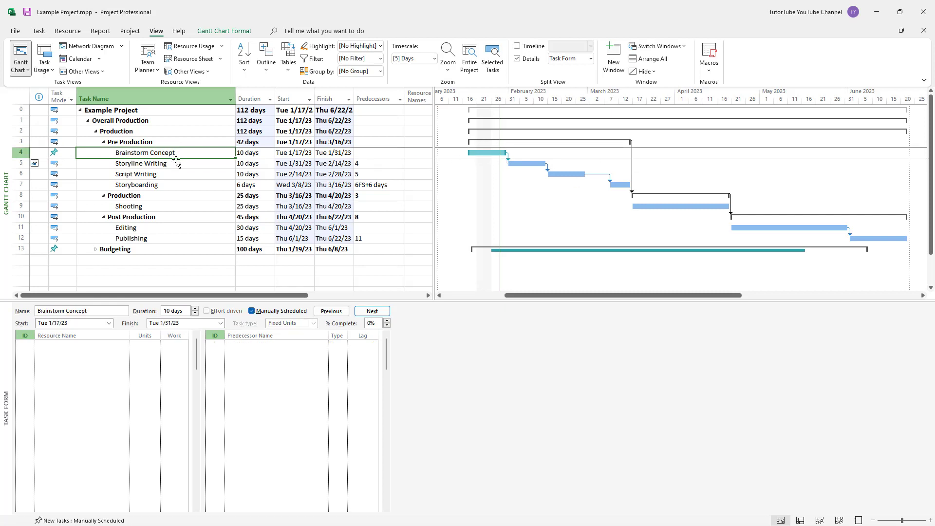
click(176, 164)
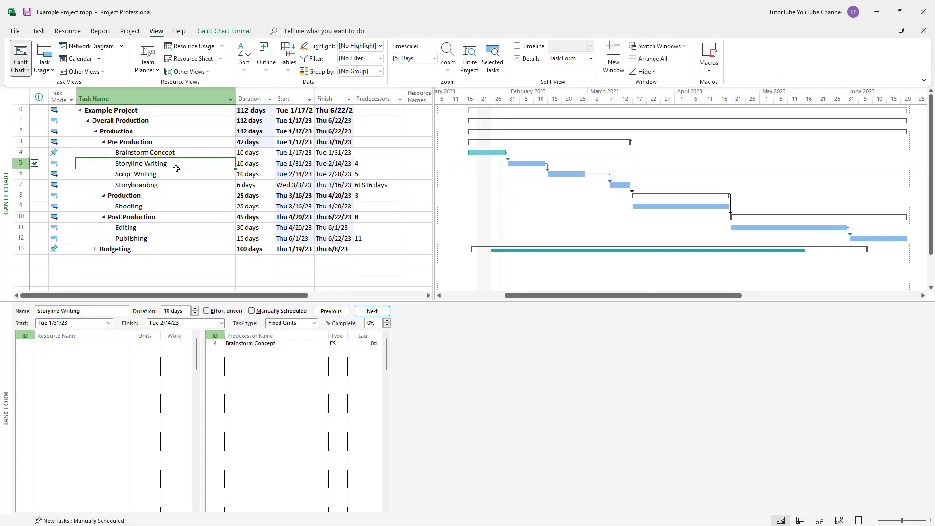
click(172, 153)
click(169, 163)
click(372, 345)
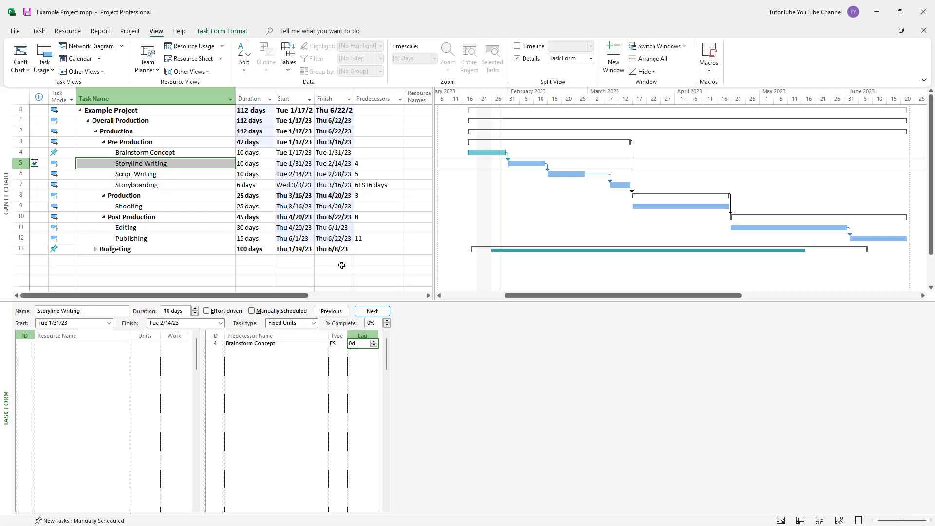
click(364, 345)
text(8)
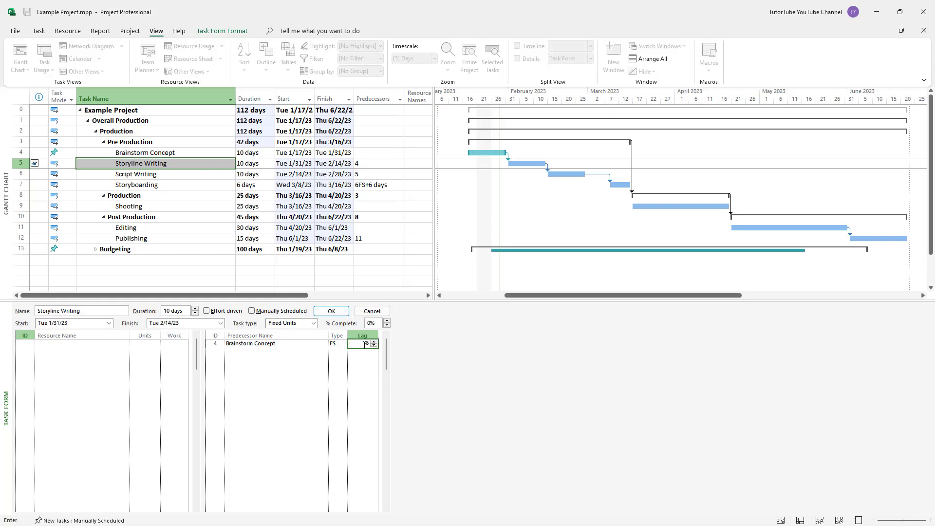
key(Return)
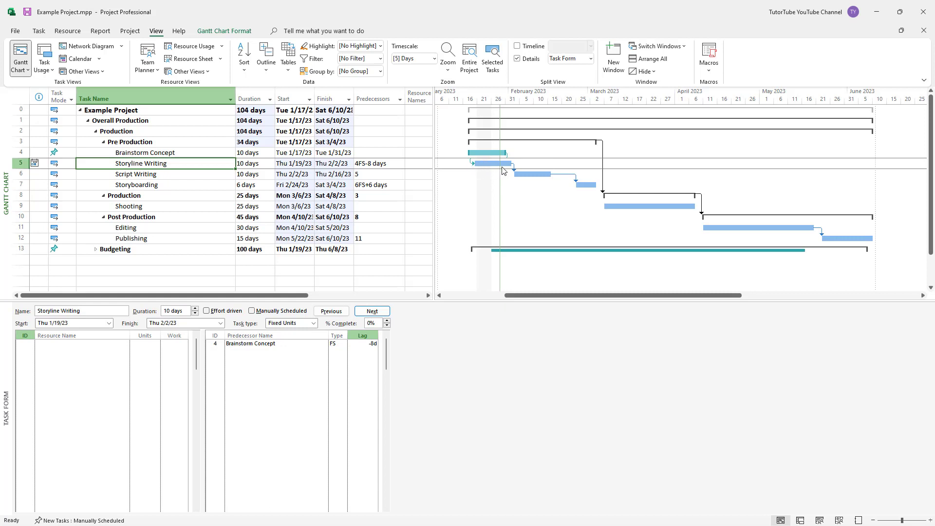
- Set Storyline Writing's lag on its Brainstorm Concept predecessor to -6 days
click(373, 345)
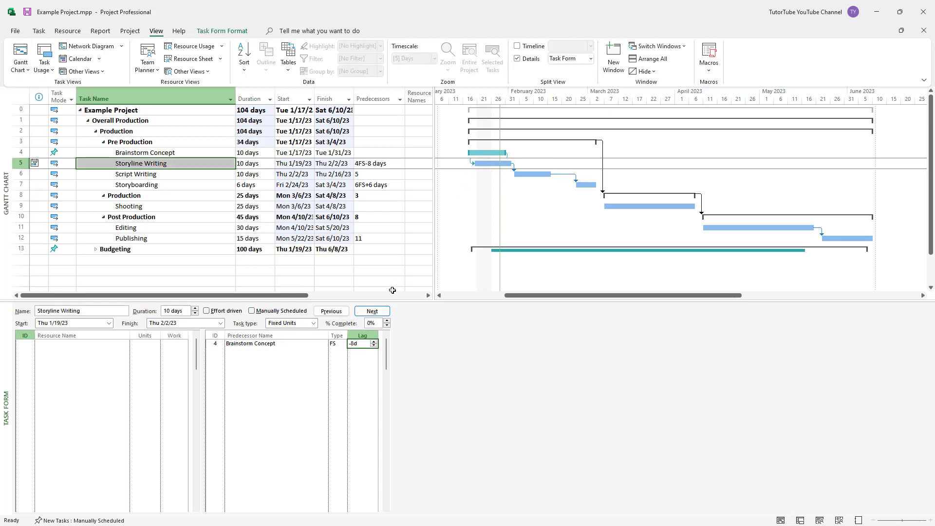
text(-6d)
key(Return)
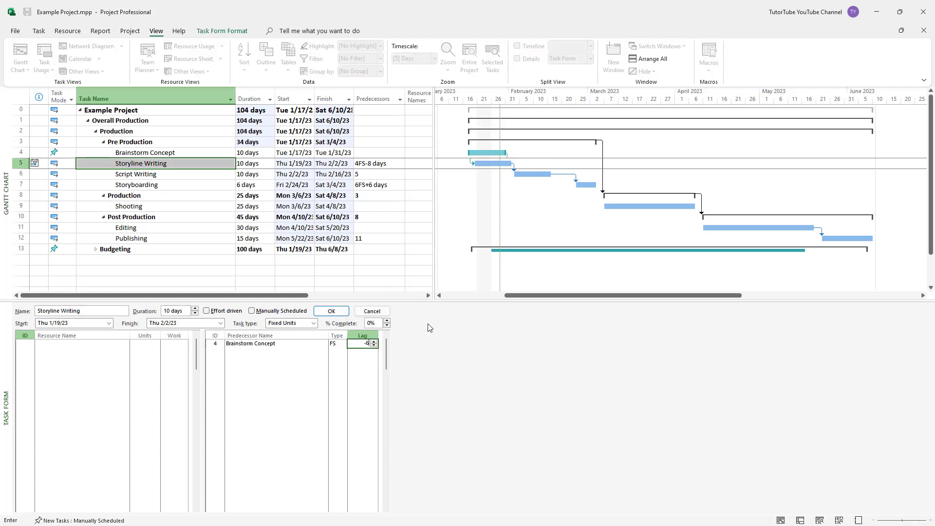
click(563, 204)
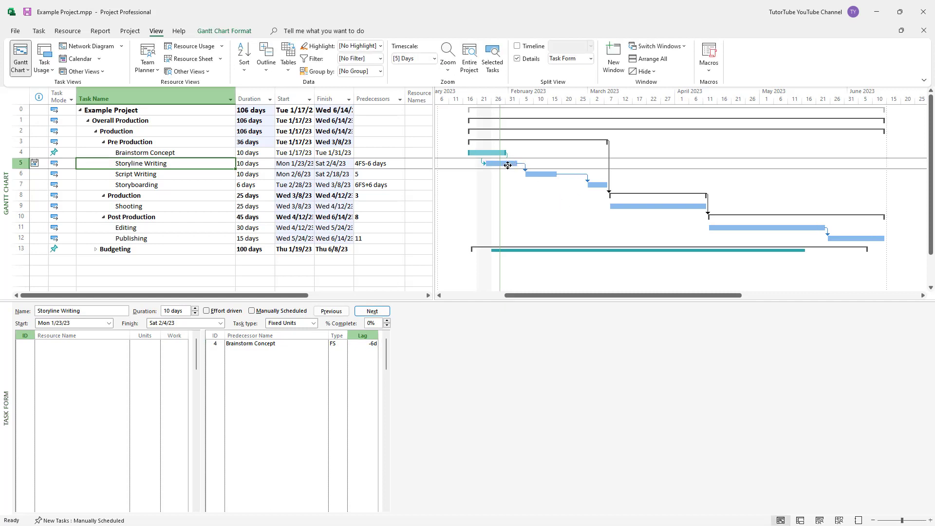